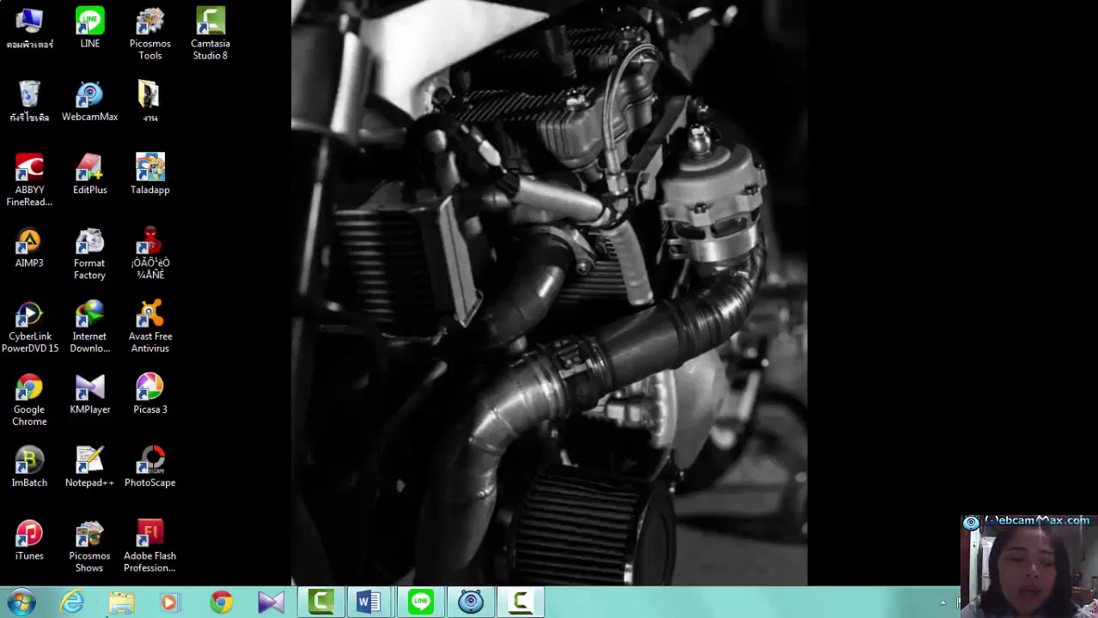
Launch Word 2013 from the Microsoft Office 2013 folder in the Start menu.
click(17, 599)
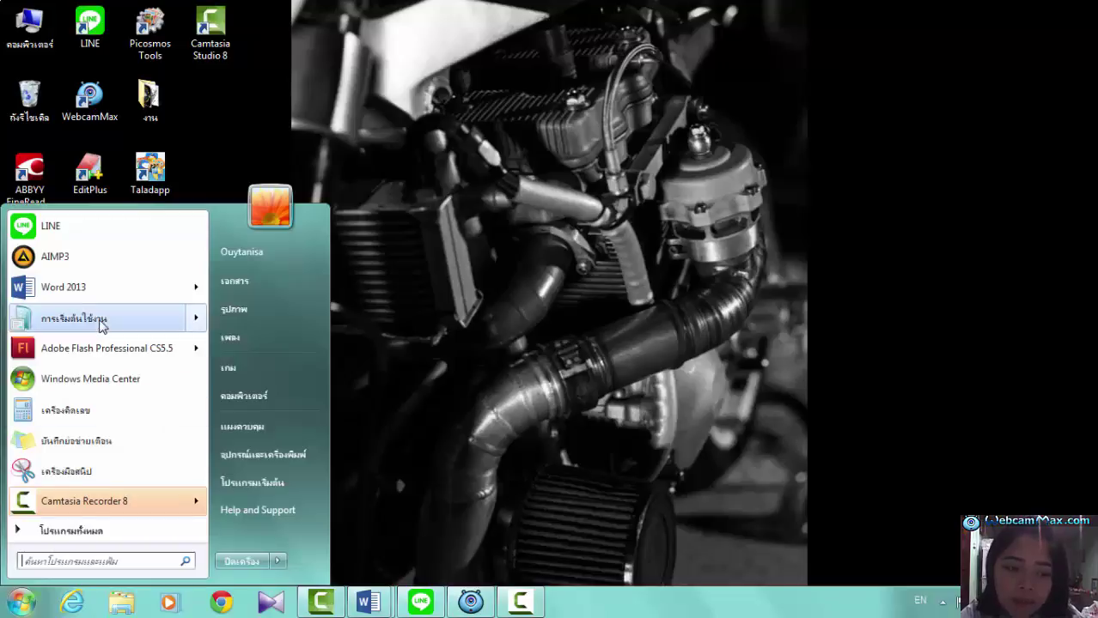
click(72, 531)
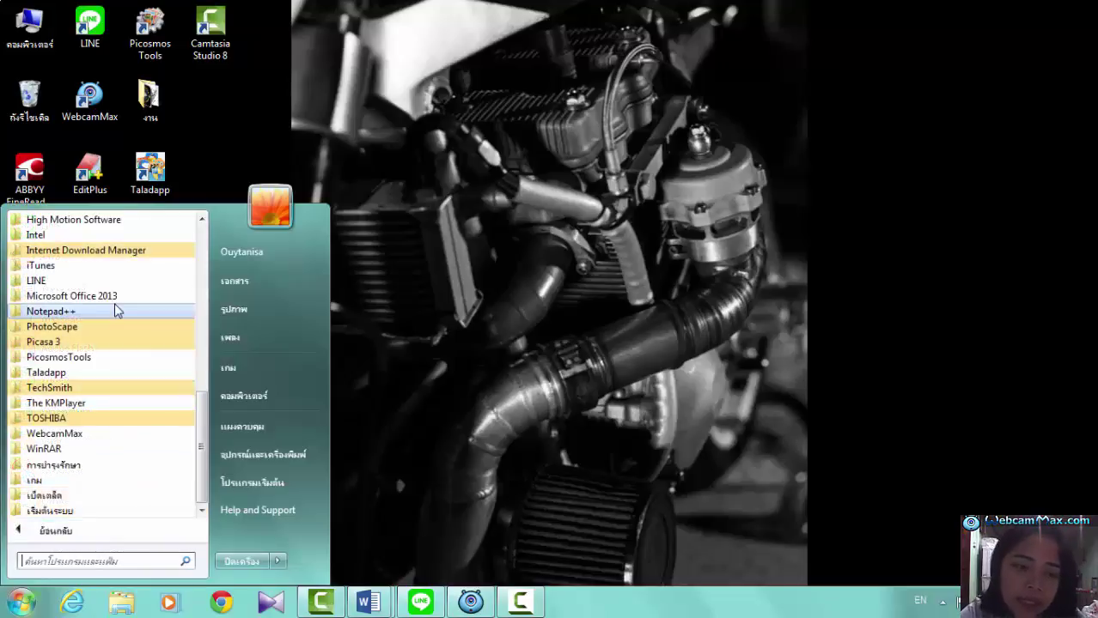
click(117, 296)
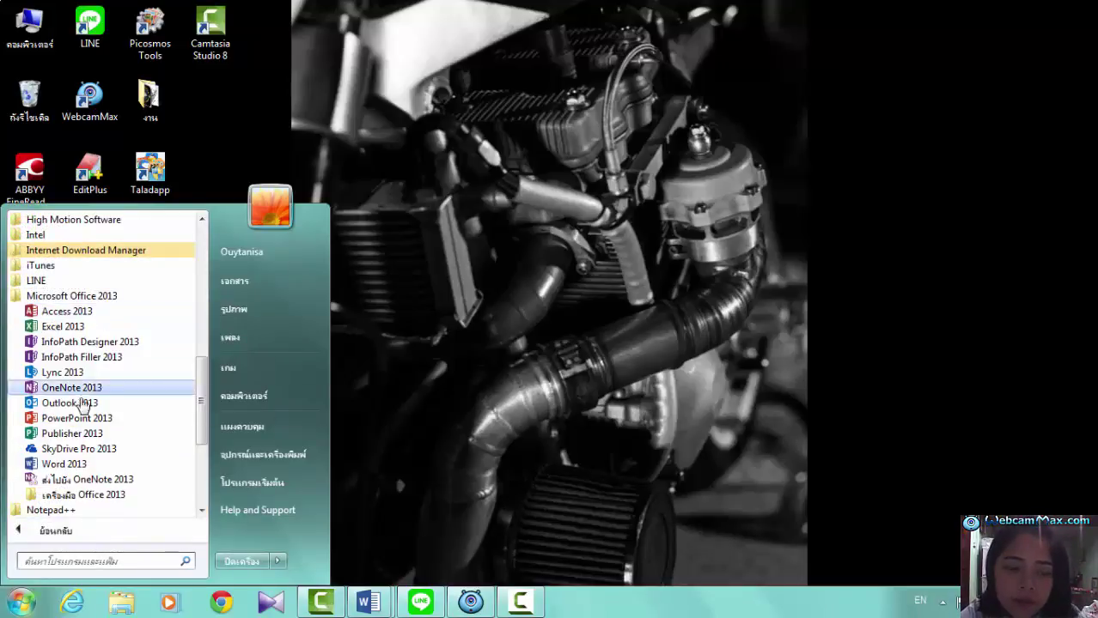
click(94, 465)
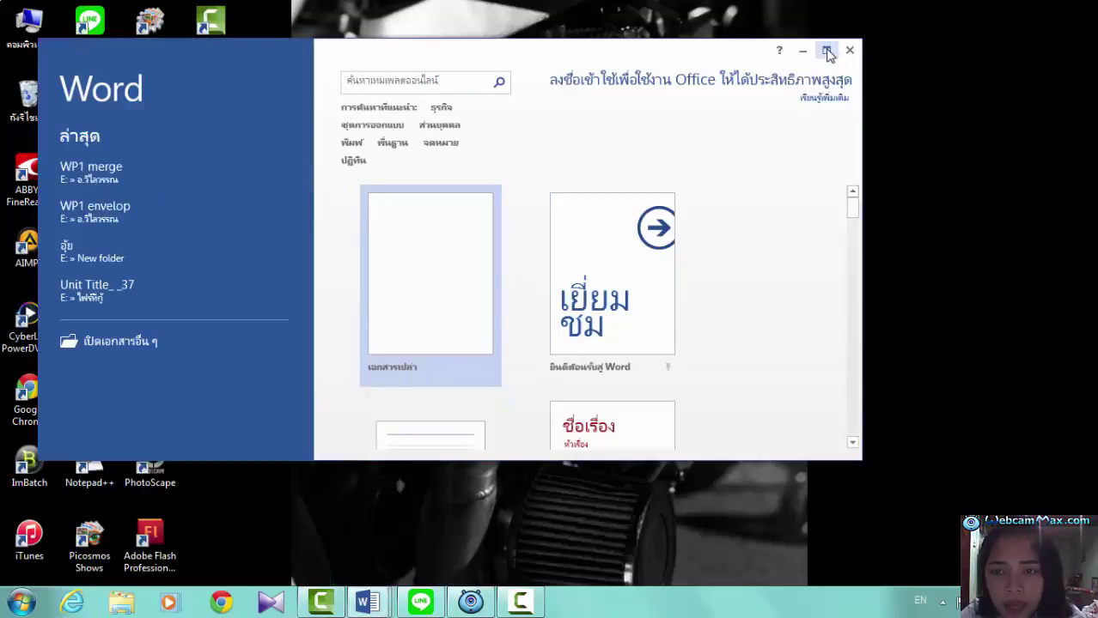
Maximize the Word start screen and create a new Blank document, Document3.
click(826, 50)
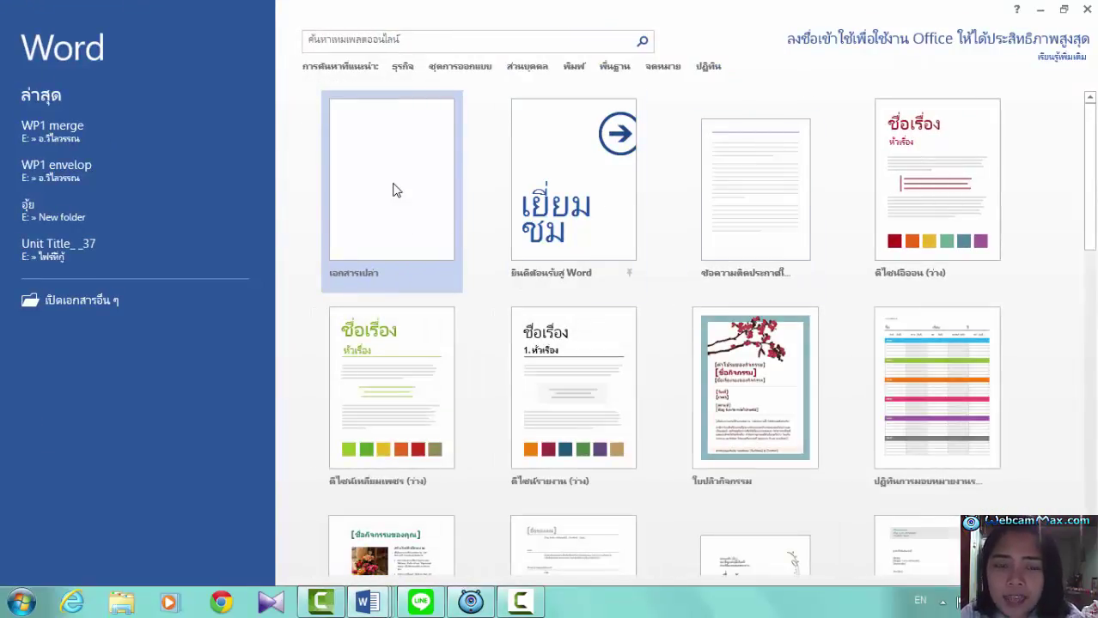
click(395, 189)
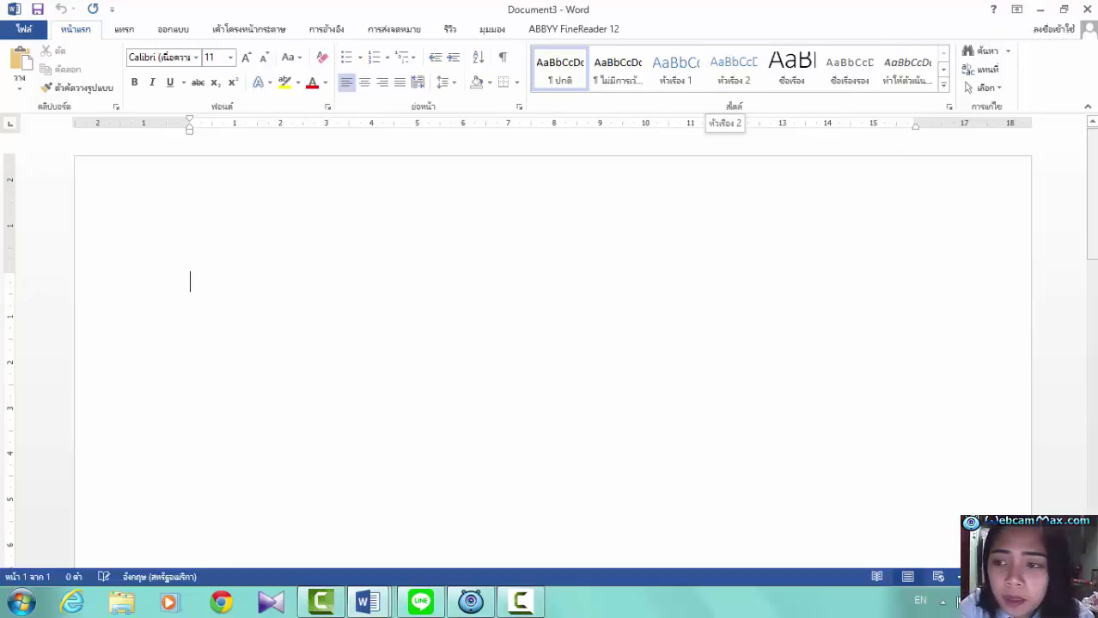
Scroll down the empty Document3 page and back up to the top.
drag(1094, 197, 1094, 286)
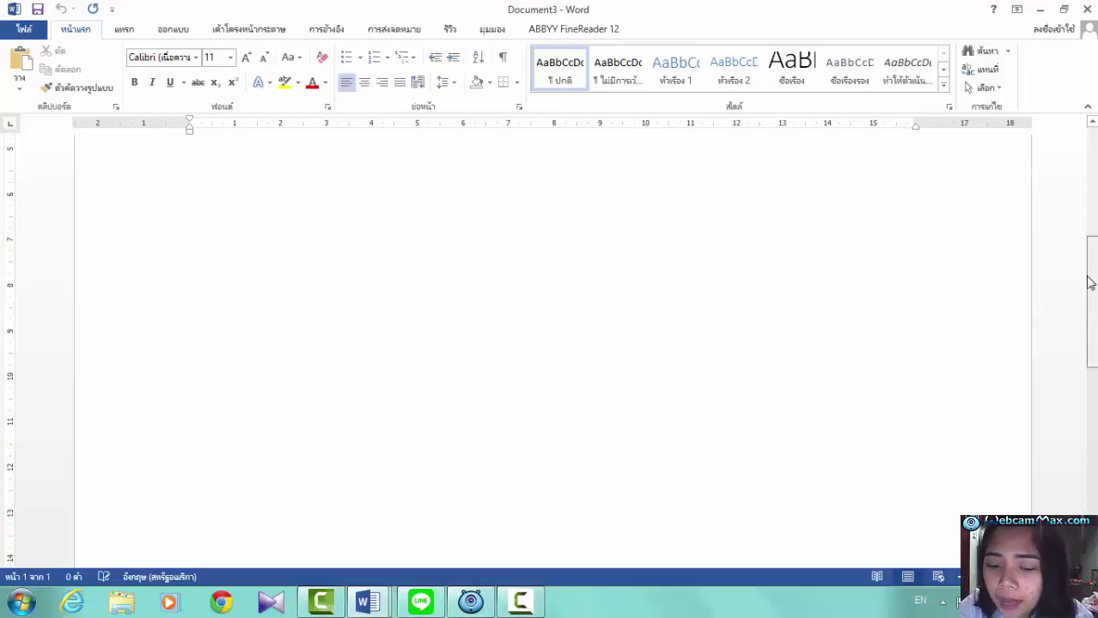
mouse_move(1094, 286)
mouse_down()
mouse_move(1089, 174)
mouse_move(1089, 299)
mouse_move(1069, 139)
mouse_up()
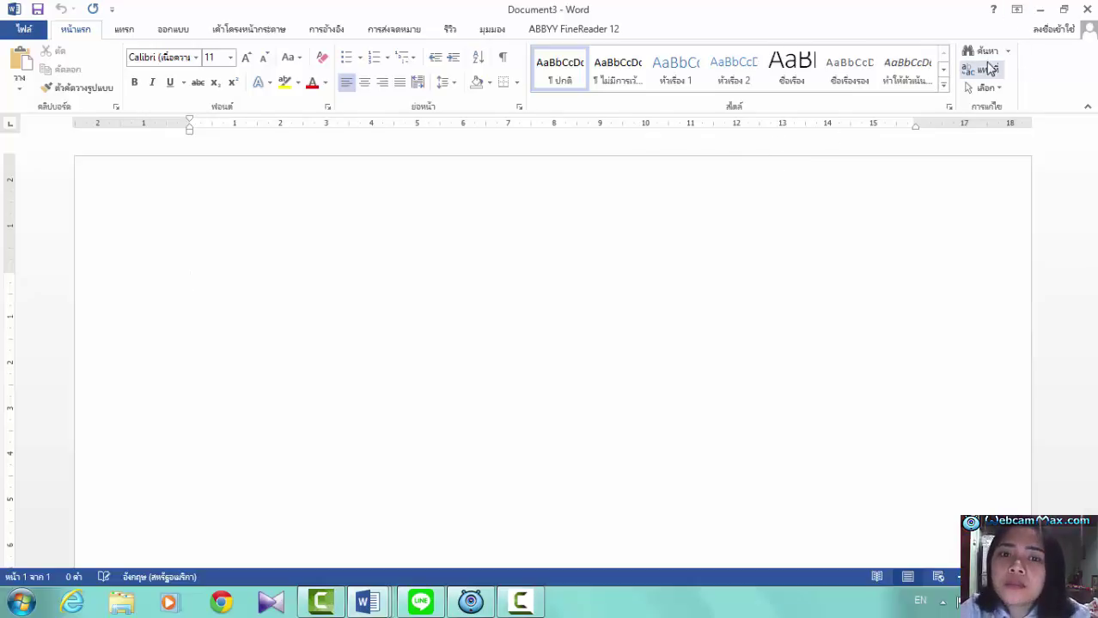
click(1039, 10)
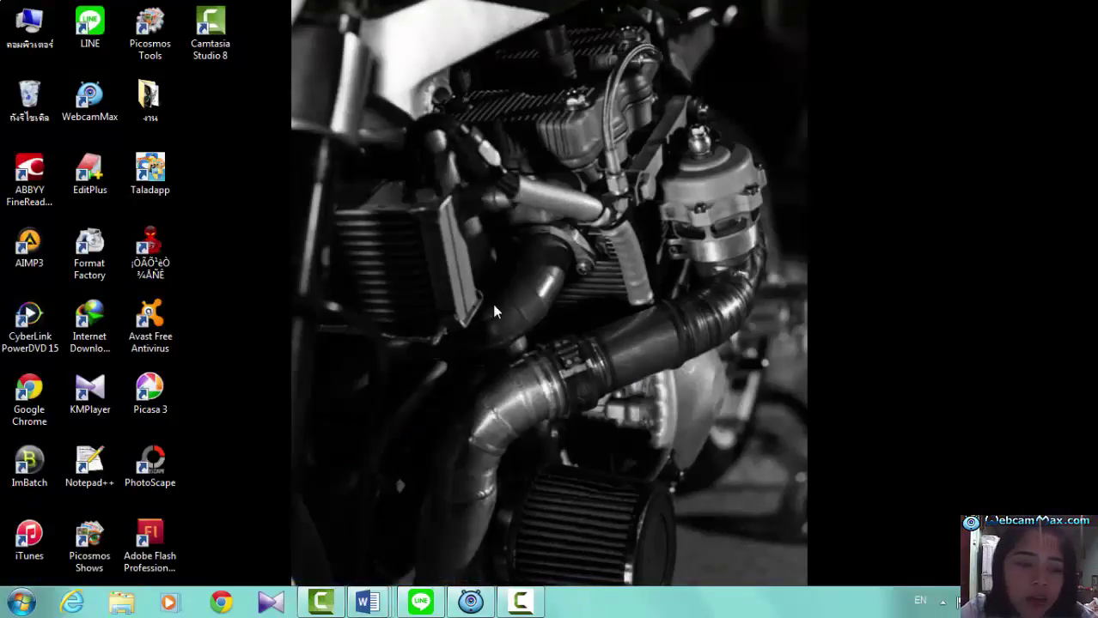
click(17, 600)
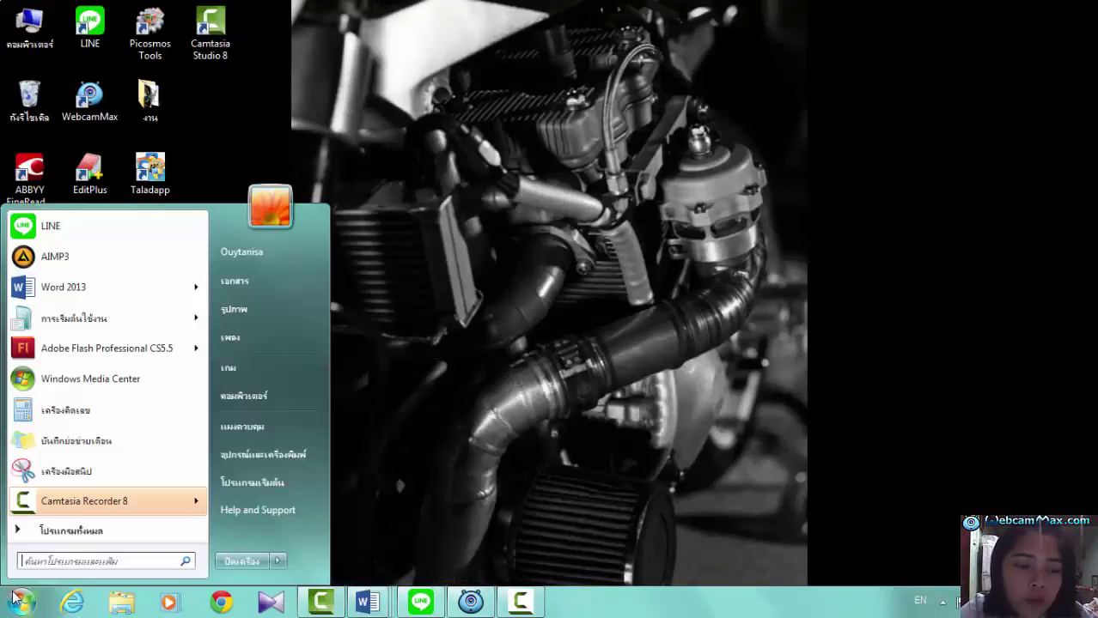
click(65, 532)
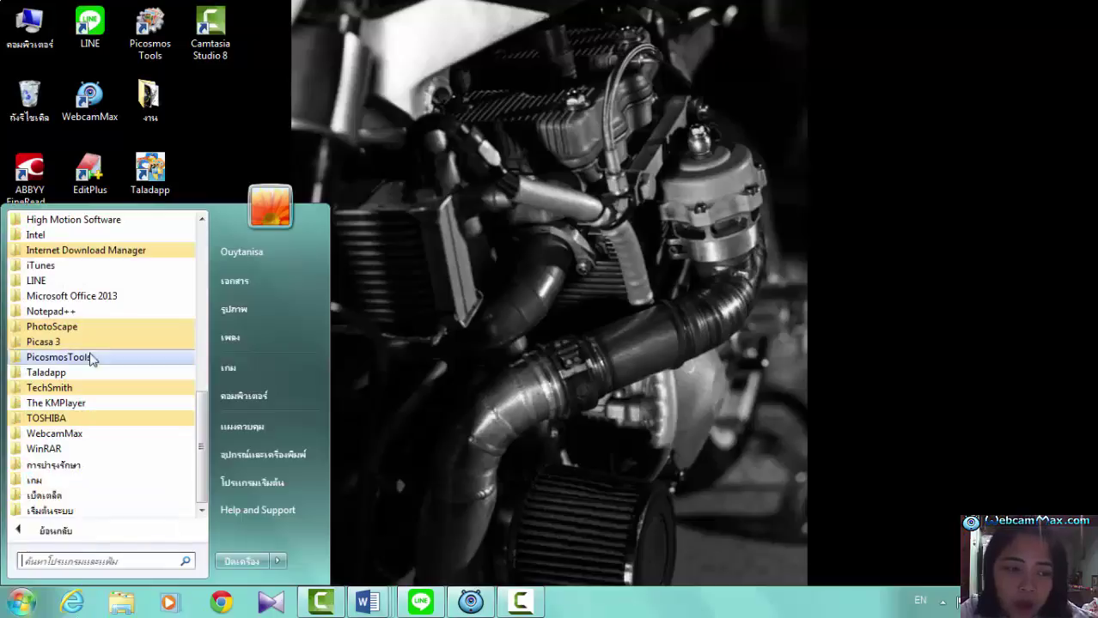
click(99, 298)
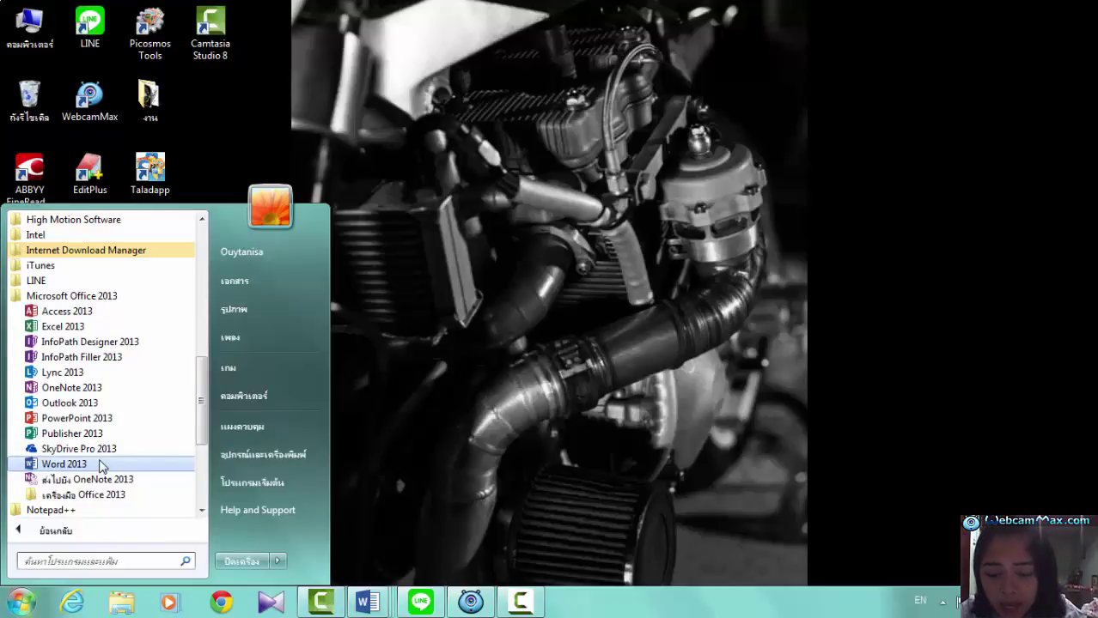
click(515, 421)
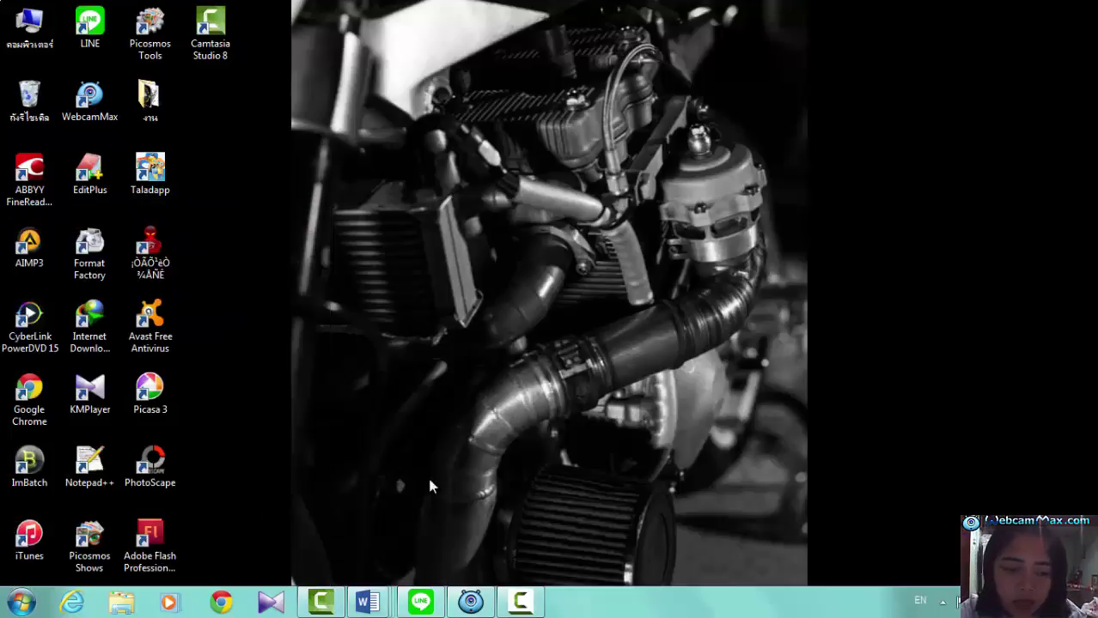
click(519, 601)
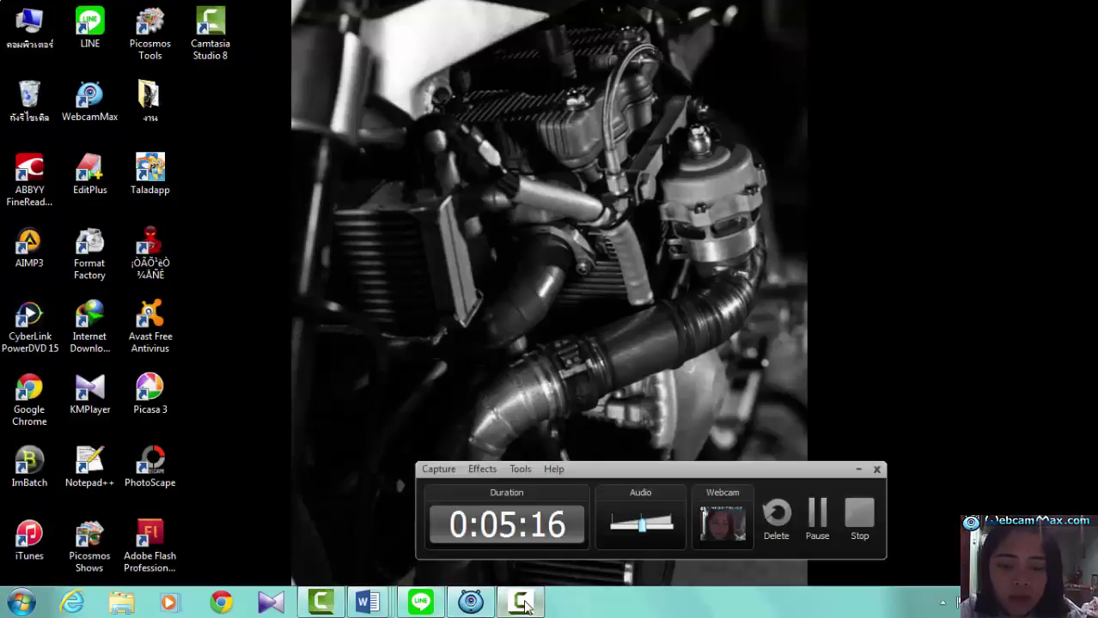
click(519, 601)
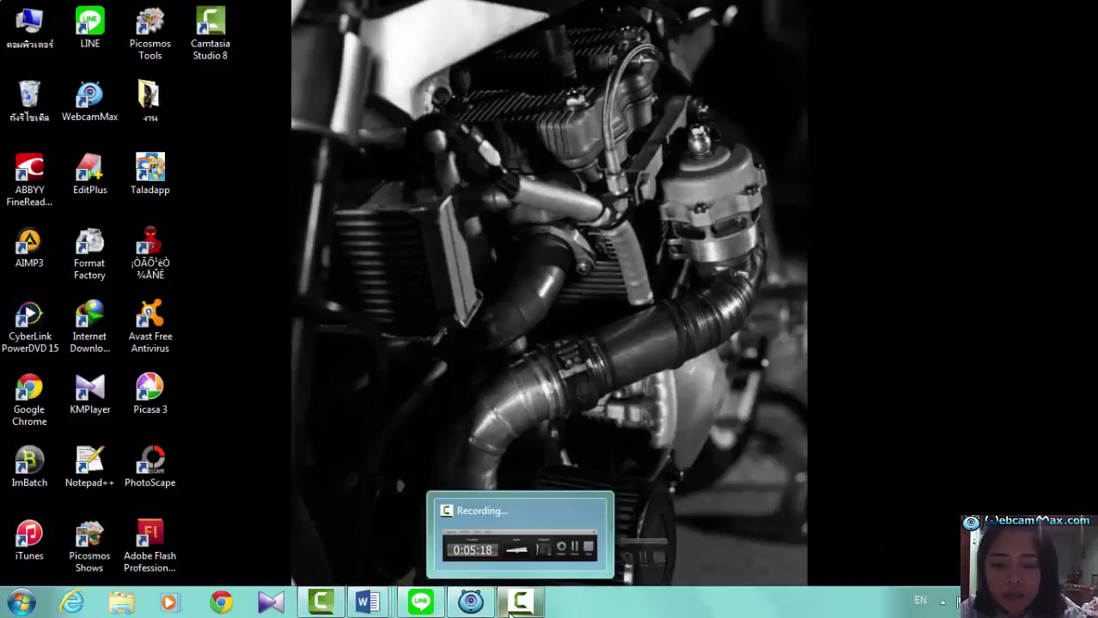